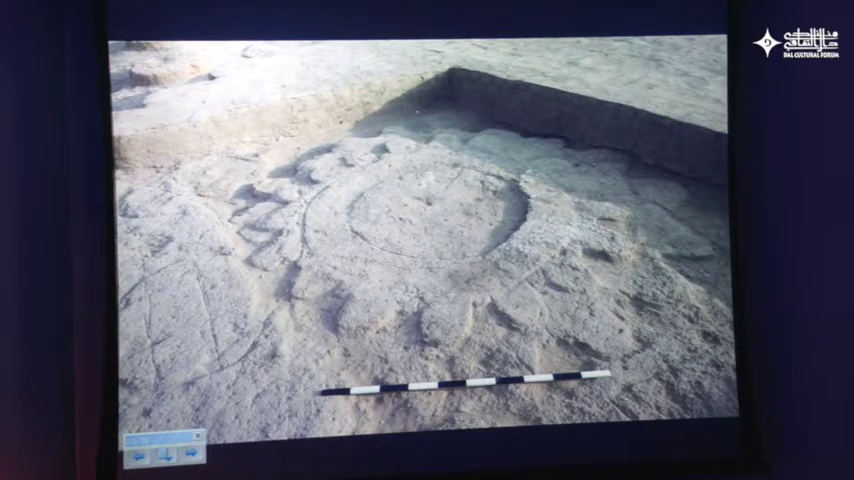
Advance from the excavation photo to the slide with a site plan and an aerial ruins photo
key(Right)
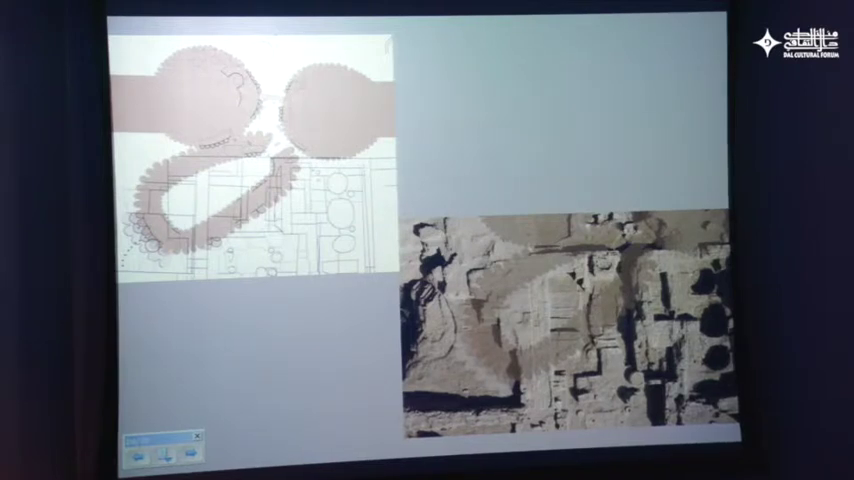
Advance to the full-slide site plan drawing of the temple complex
key(Right)
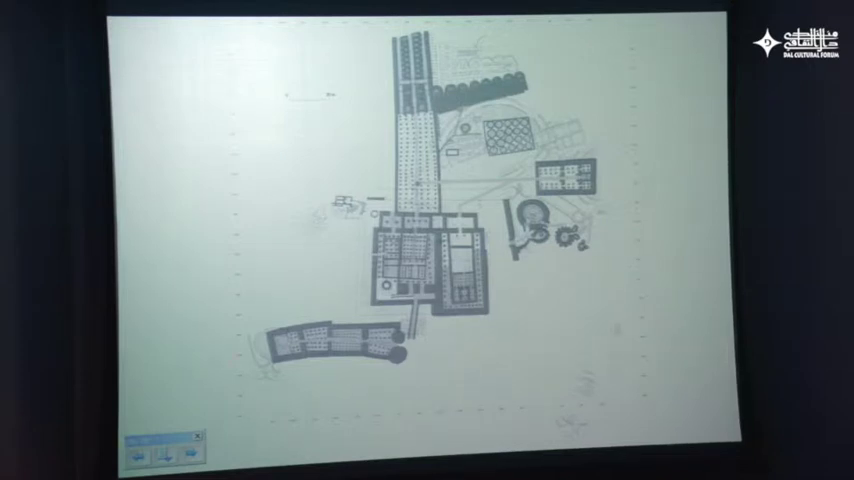
Advance to the close-up excavation photo with rows of round stone bases
key(Right)
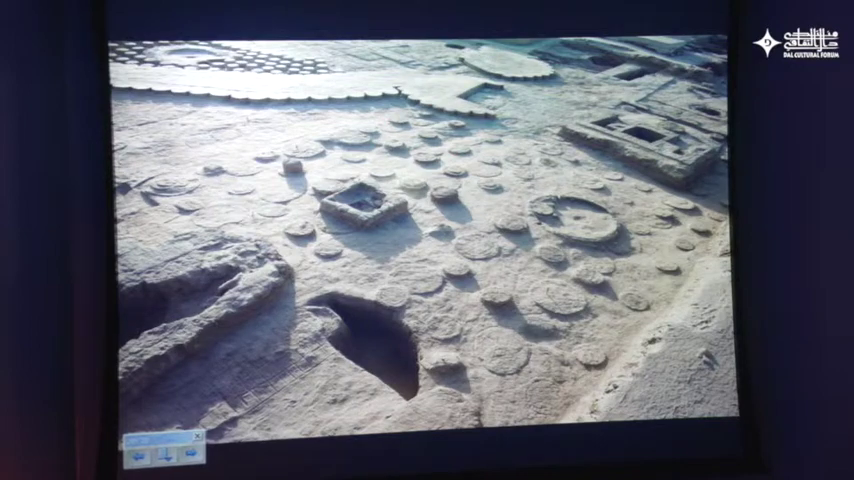
Advance to the detailed plan of the rectangular complex with circular column bases
key(Right)
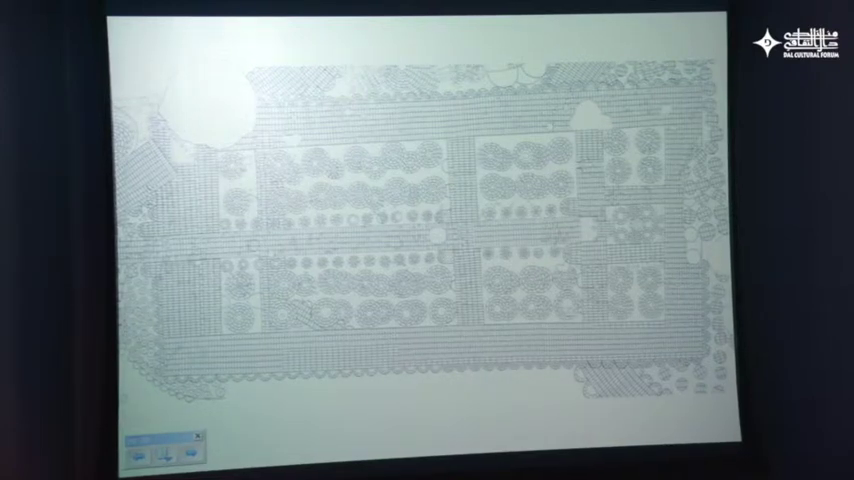
Advance to the sunlit excavated floor photo with round bases and a circular pit
key(Right)
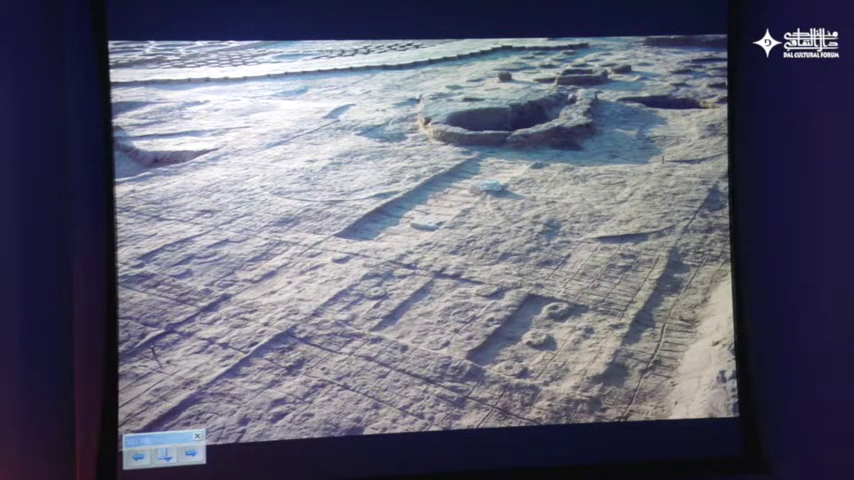
Advance to the photo of reconstructed round mud-brick walls with palm trees beyond
key(Right)
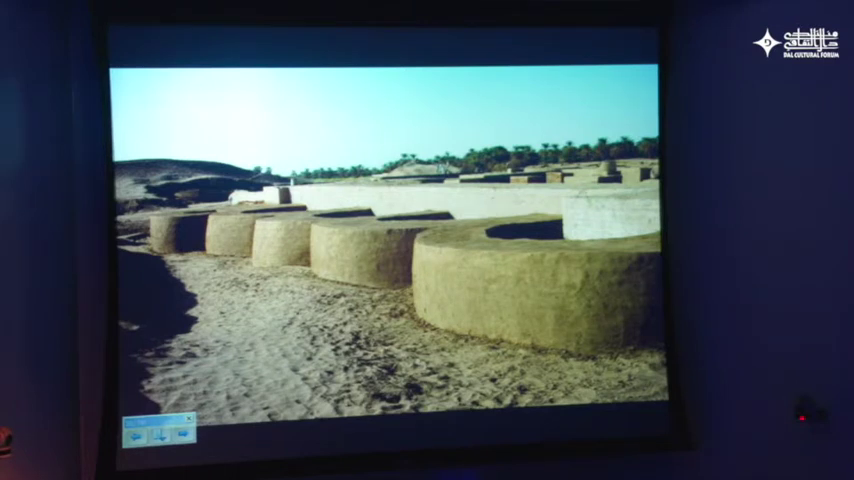
Advance past the mud structures photo to the excavated floor with curved stone rows
key(Right)
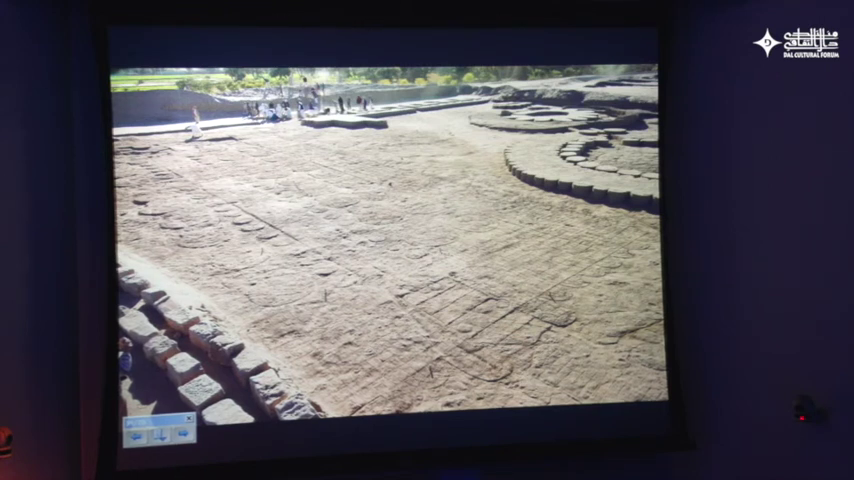
Advance two slides to the closer aerial photo of round bases and a dark pit
key(Right)
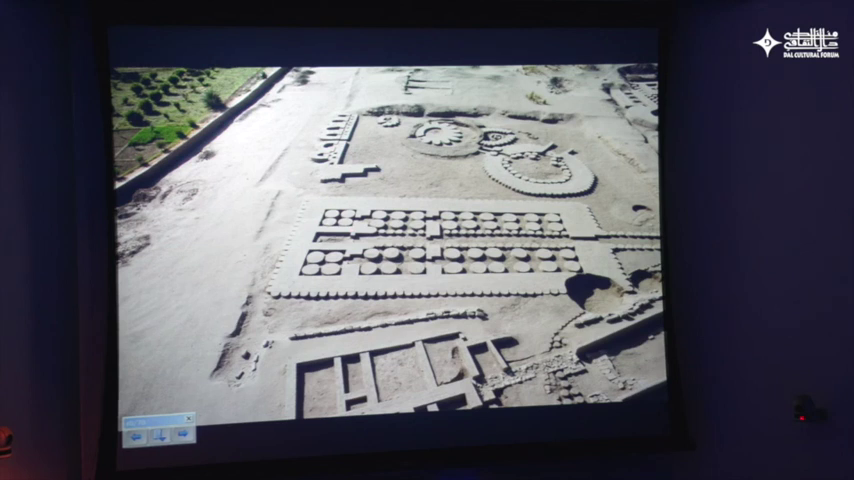
key(Right)
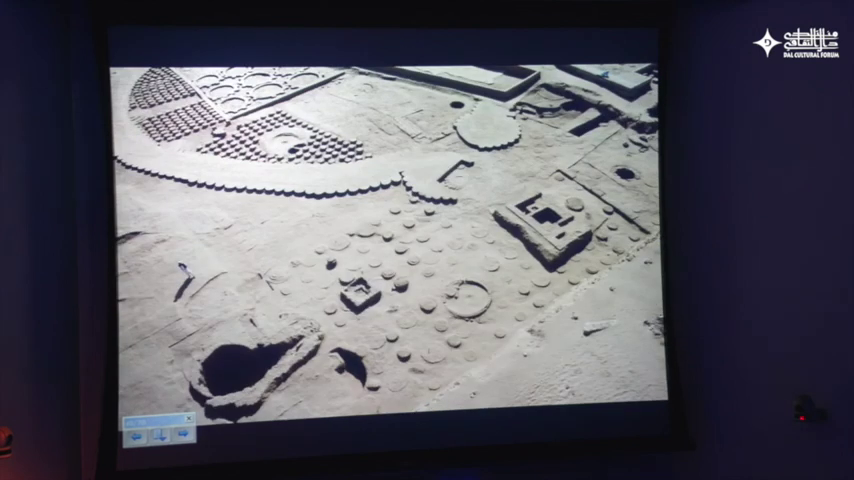